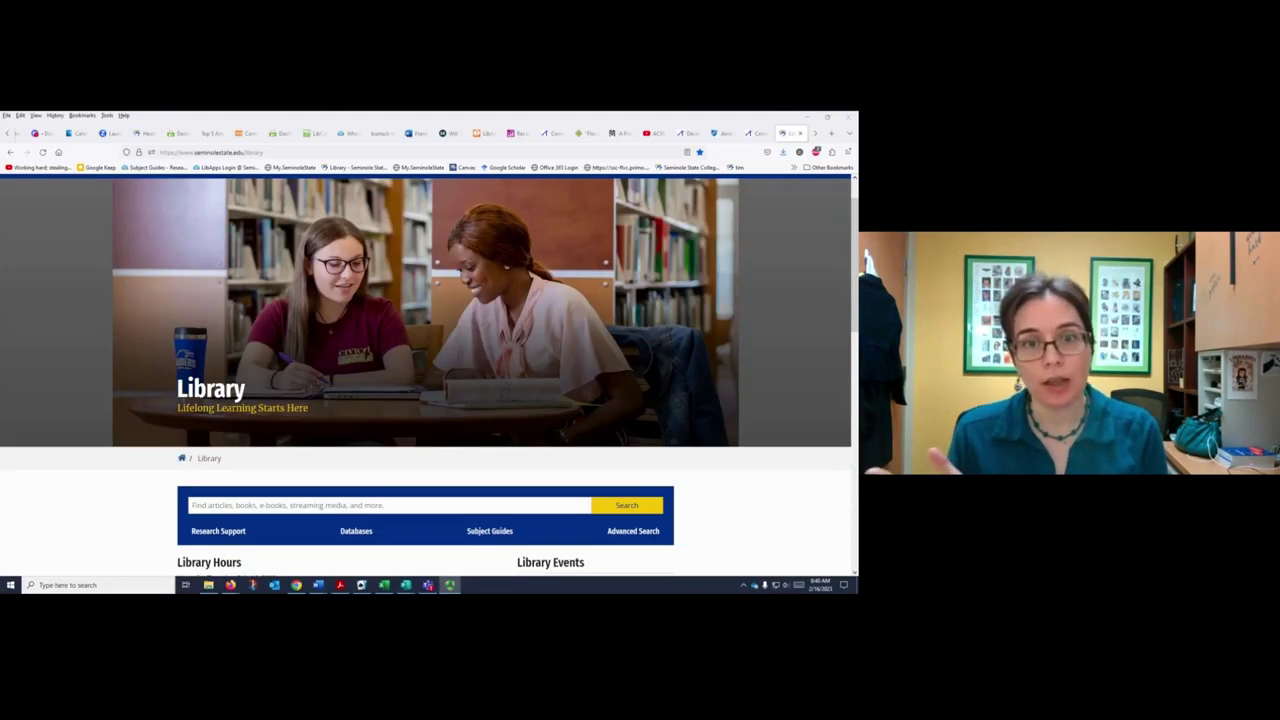
Step: Open CINAHL Complete from the library's Databases list in a new tab and begin typing 'knee re'
click(357, 533)
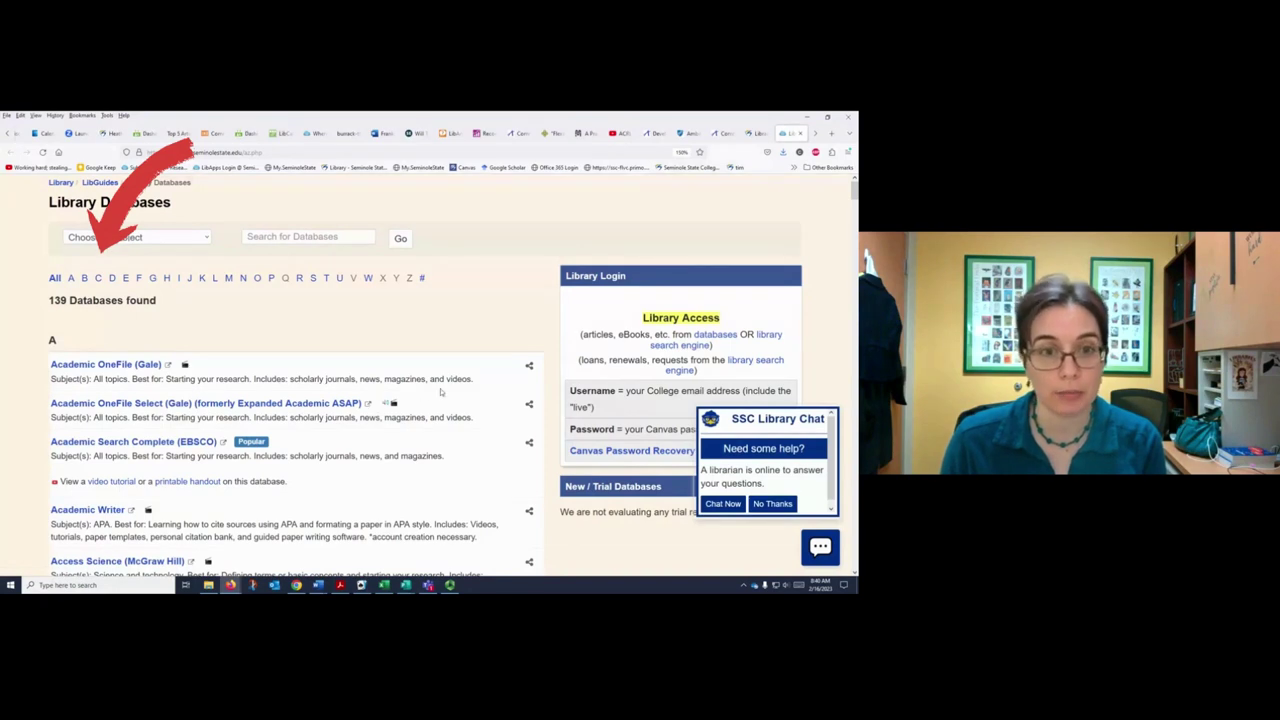
key(ctrl+t)
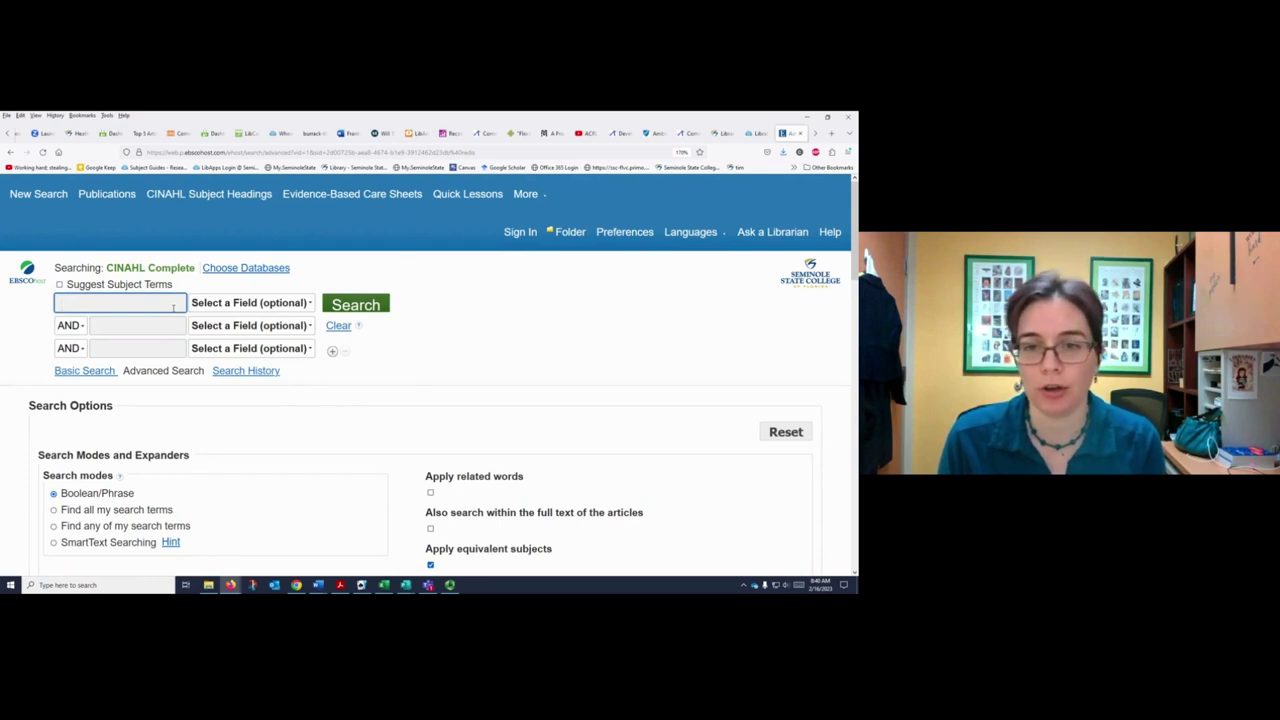
text(knee re)
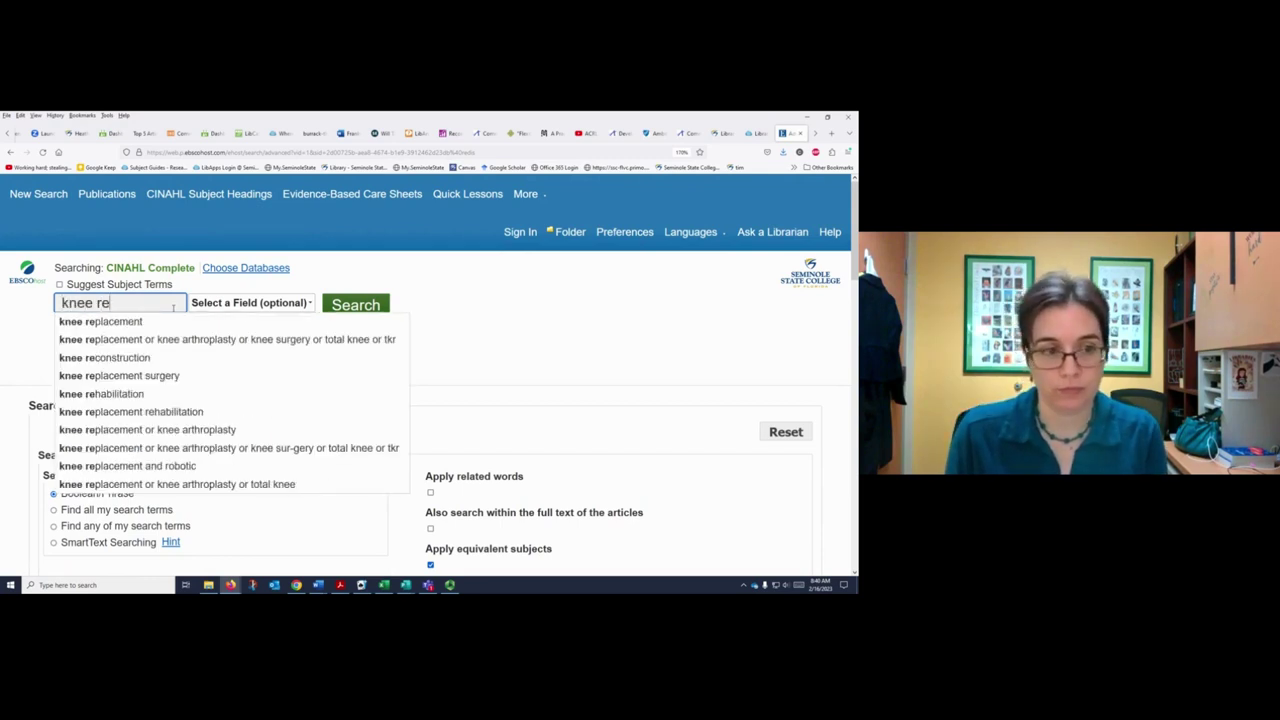
Step: Search 'knee replacement' limited to Full Text, Peer Reviewed, published 2017–2023
click(165, 322)
scroll(370, 328, down, 1)
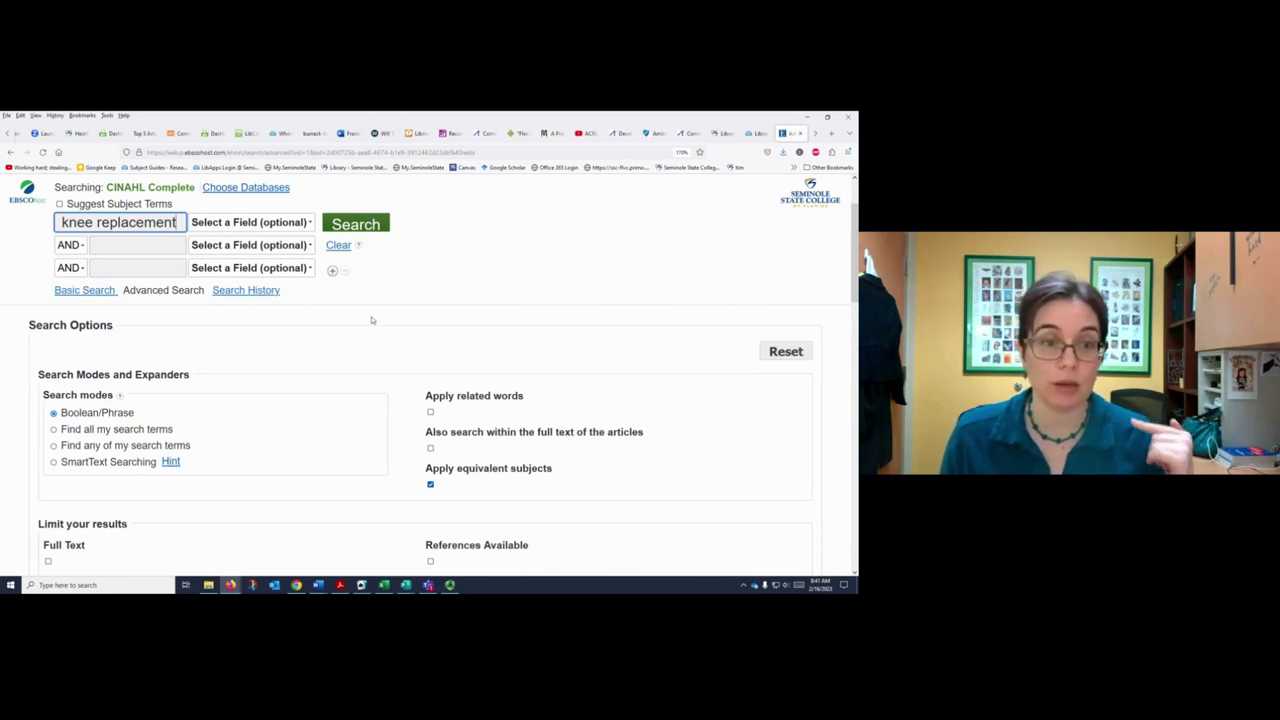
scroll(371, 320, down, 3)
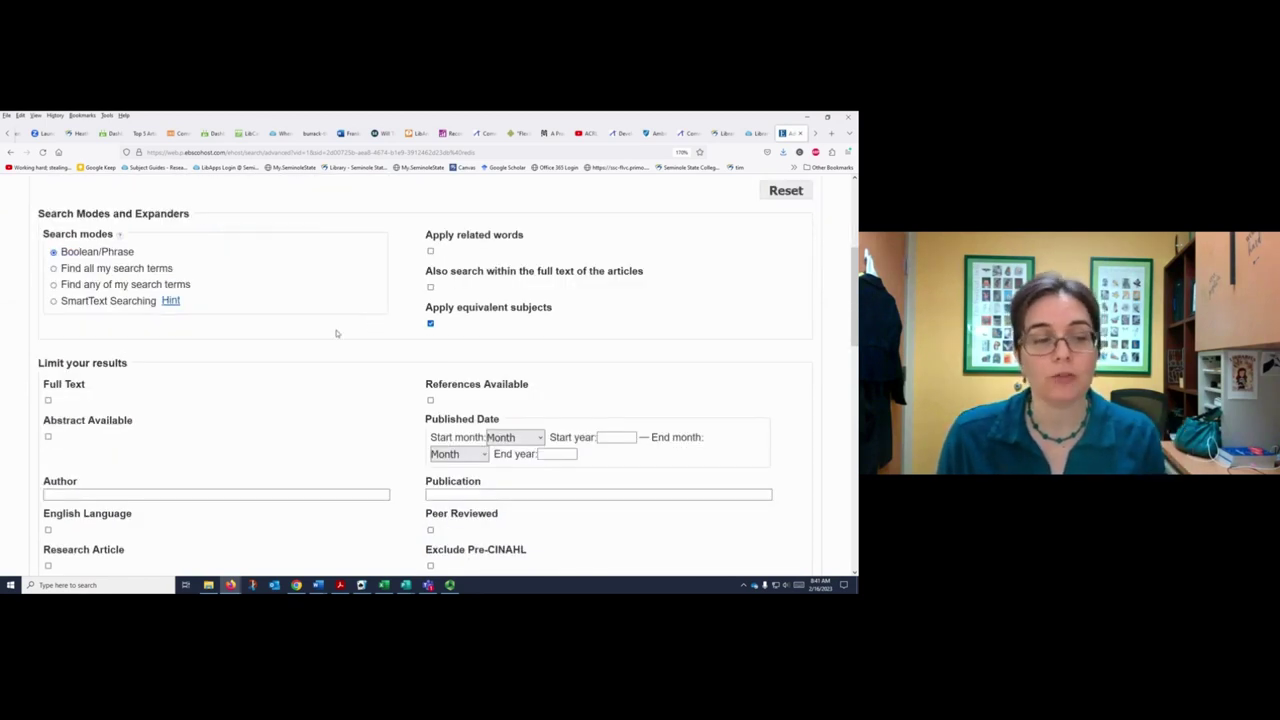
click(48, 401)
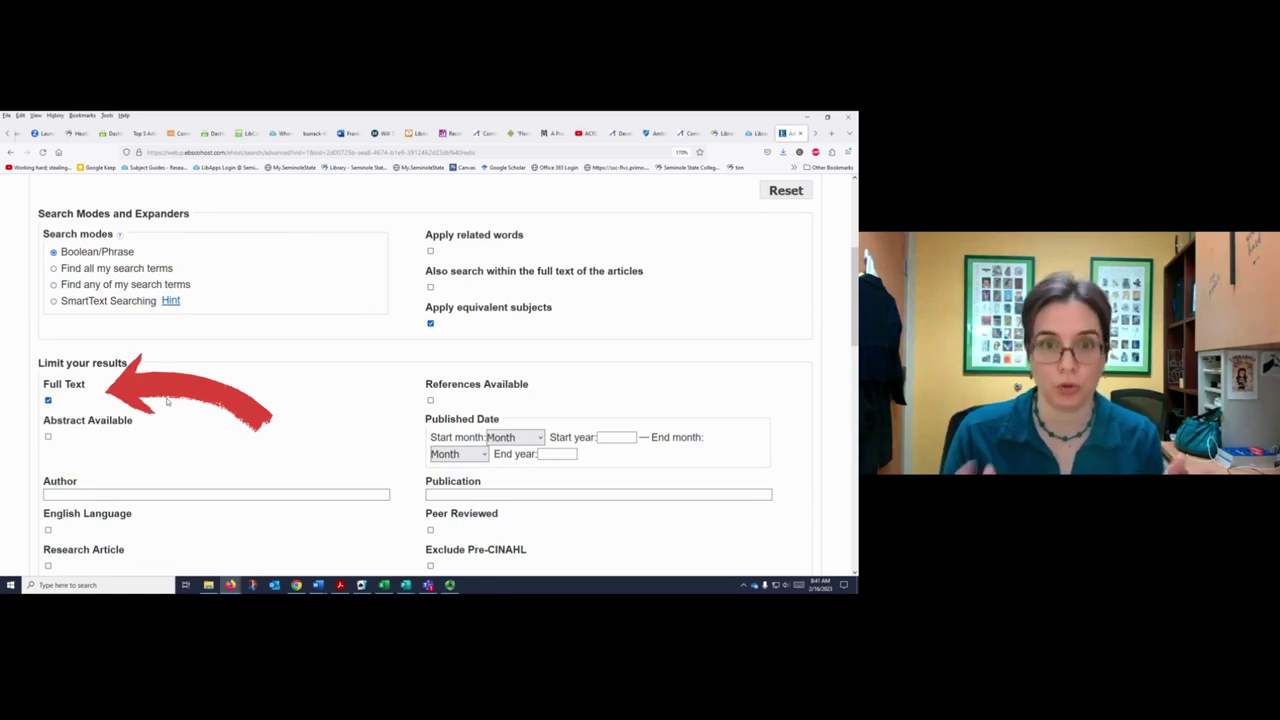
click(616, 437)
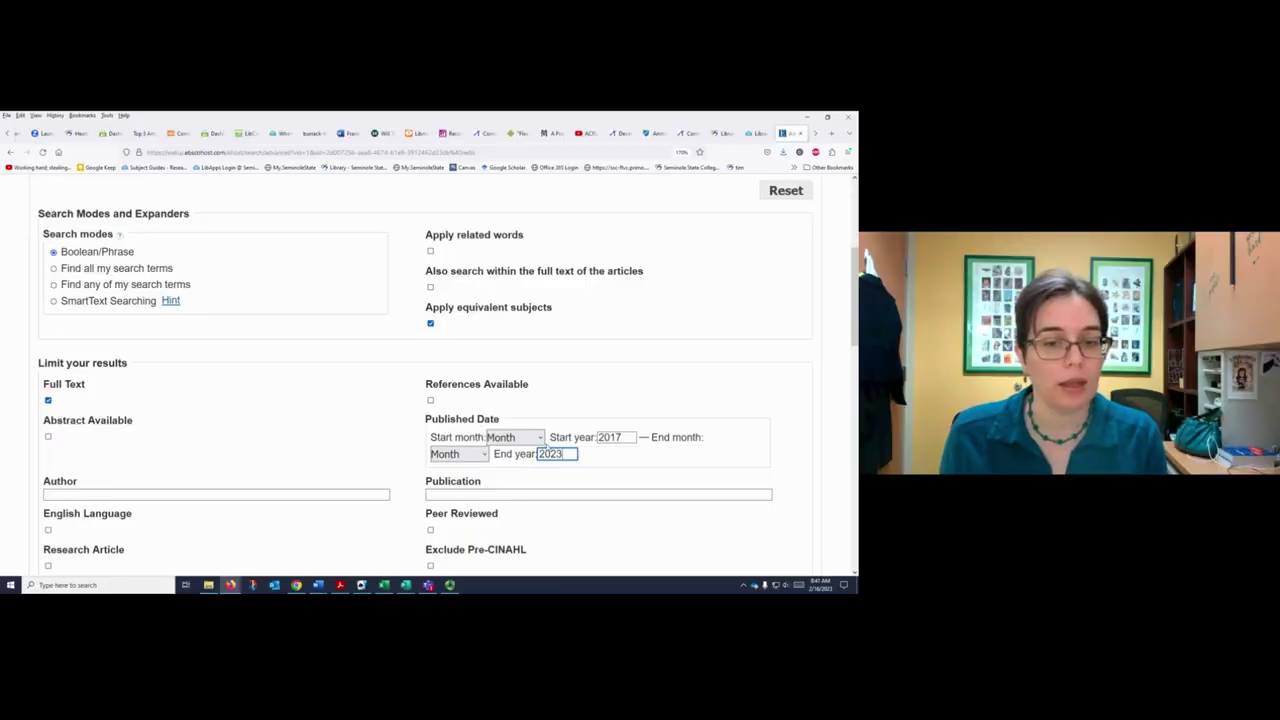
scroll(547, 448, down, 2)
scroll(547, 448, down, 2)
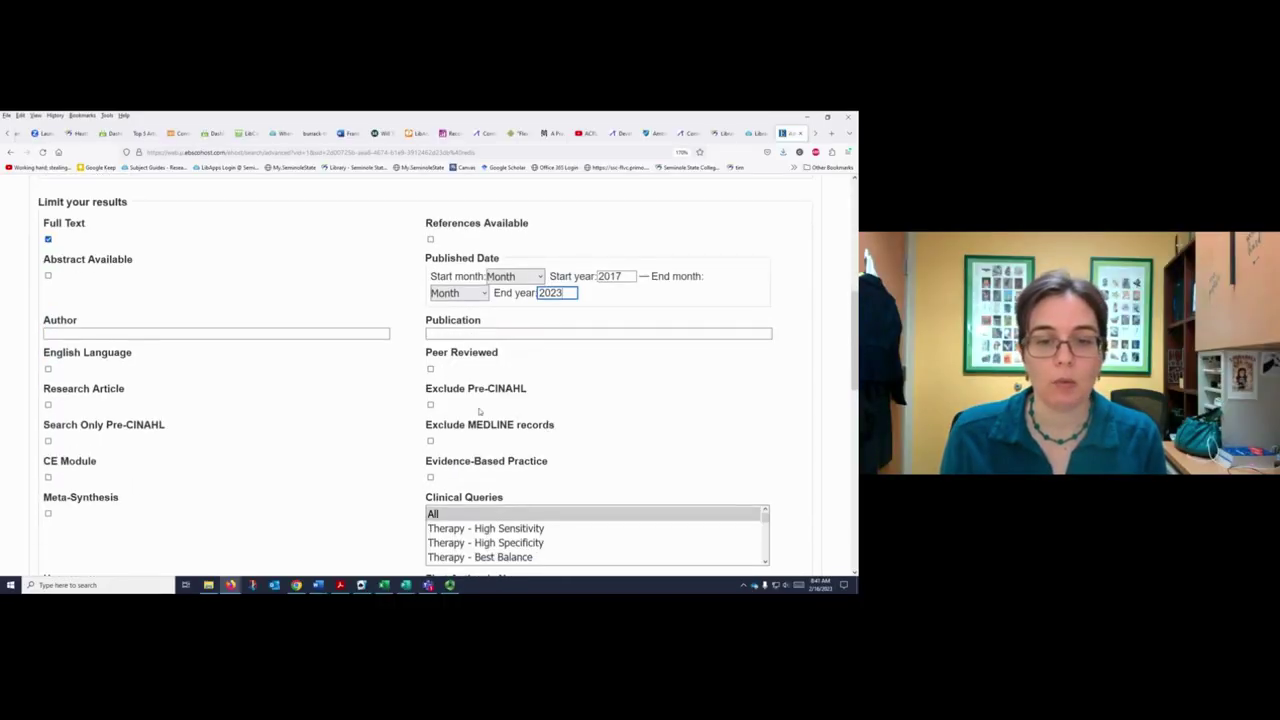
click(430, 370)
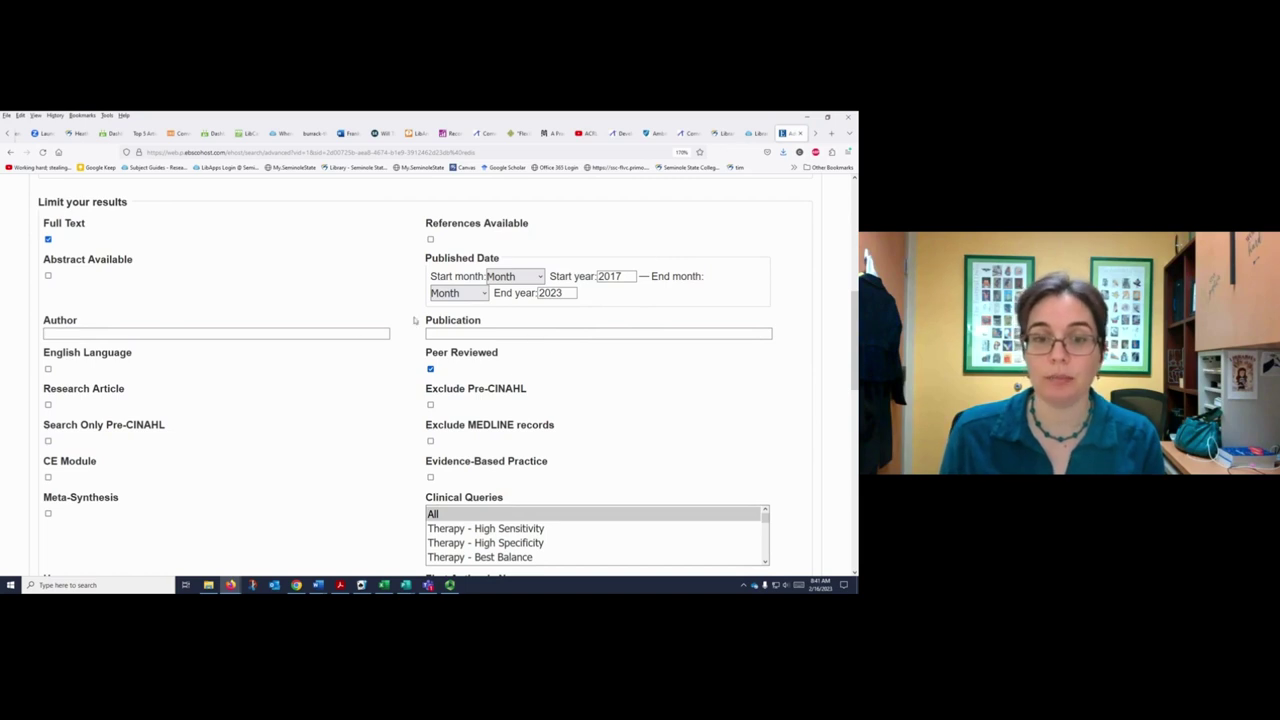
scroll(425, 343, down, 10)
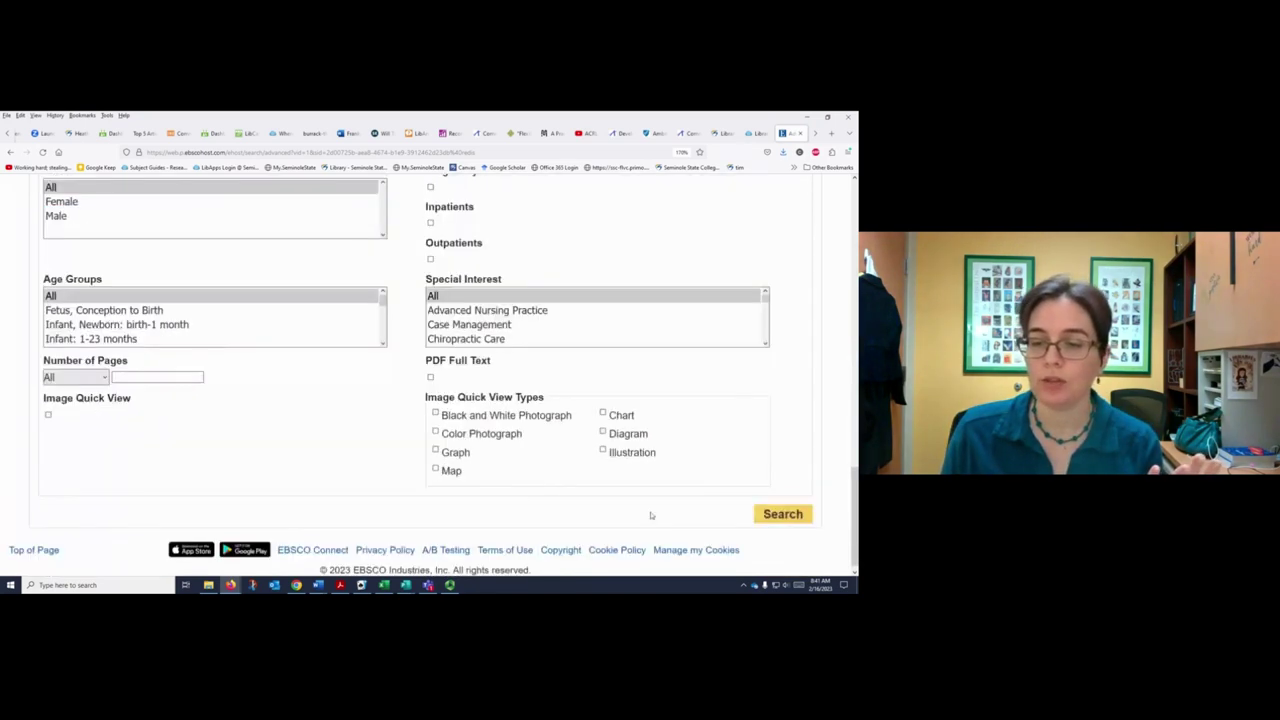
click(783, 514)
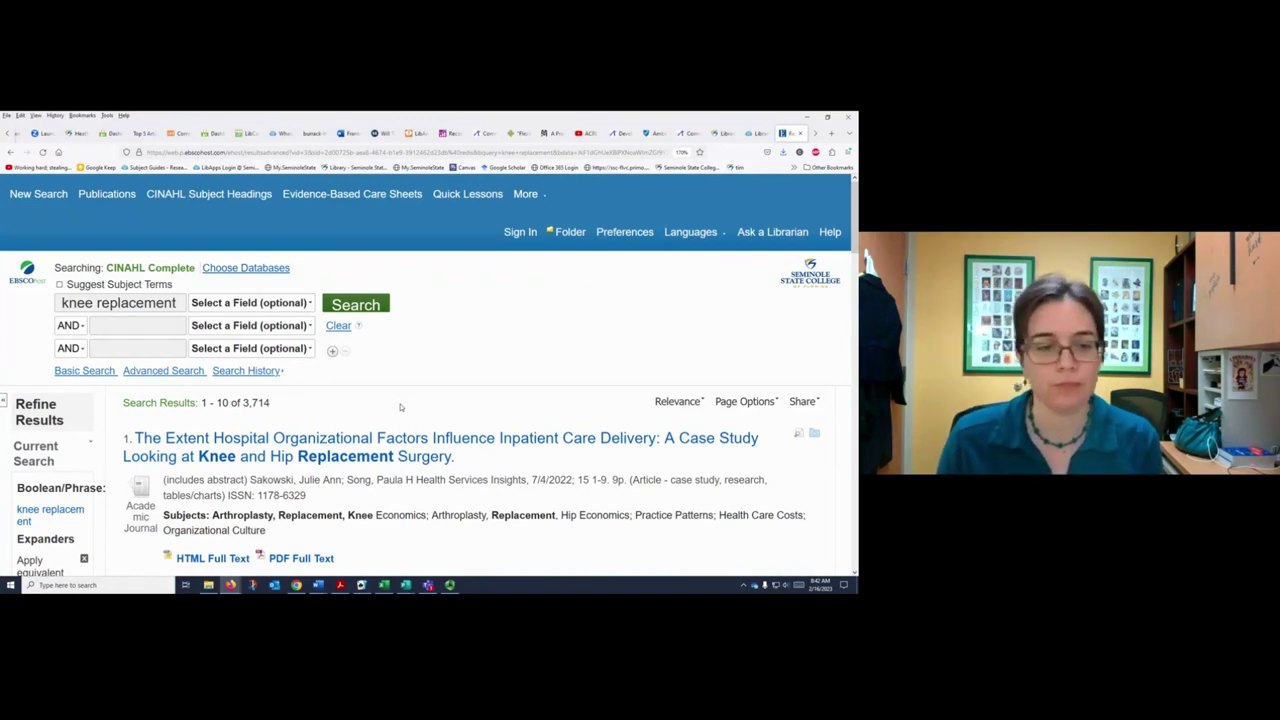
Step: Add results 3, 4 and 5 to the folder while scrolling through the results list
scroll(590, 349, down, 3)
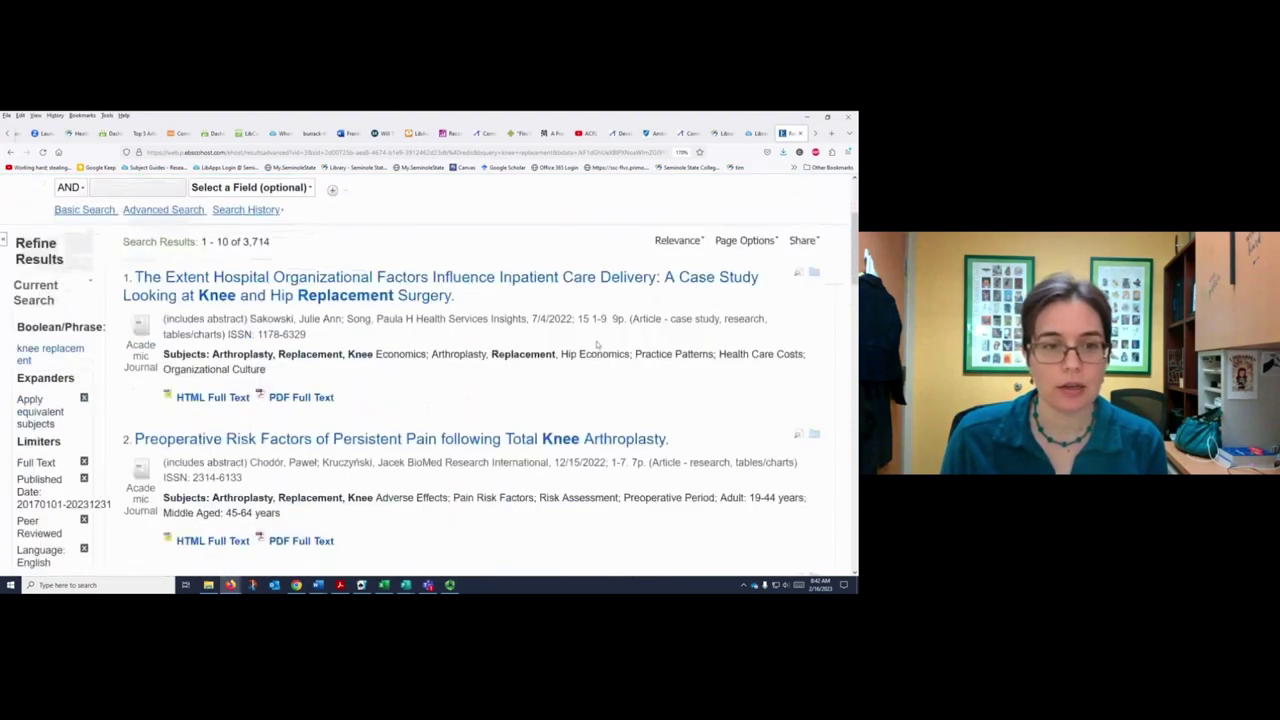
scroll(591, 340, down, 4)
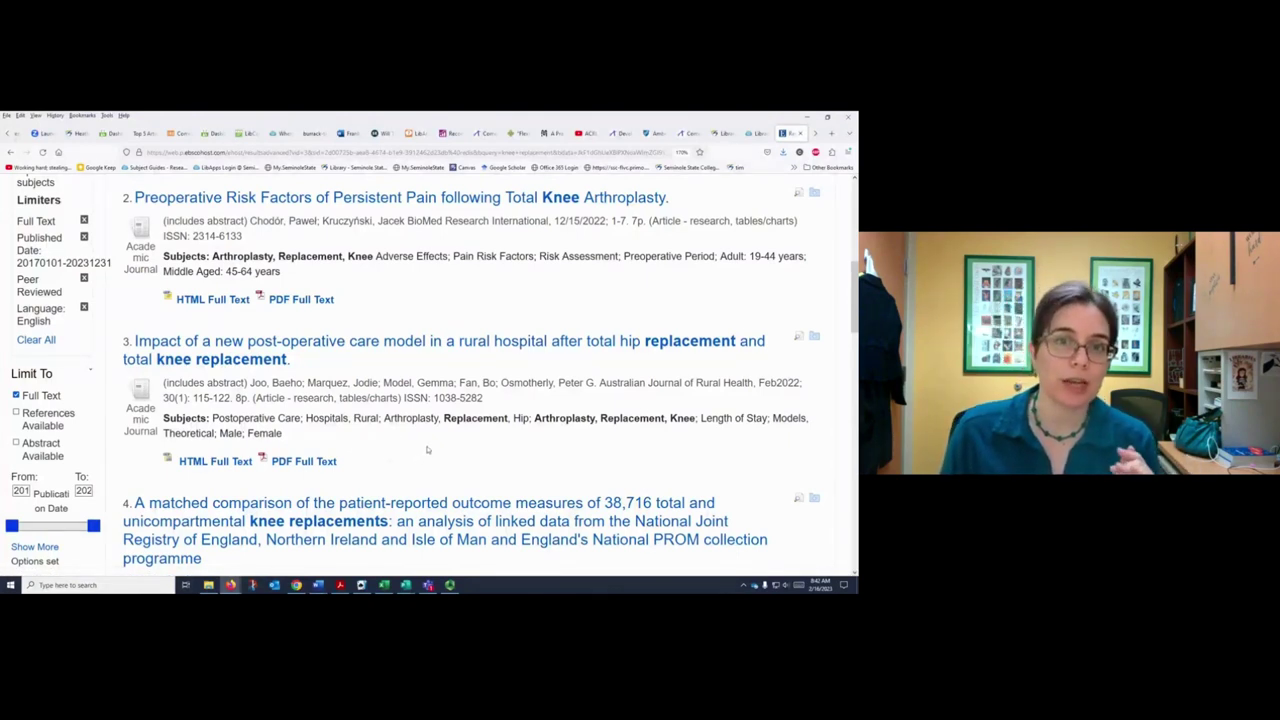
click(815, 340)
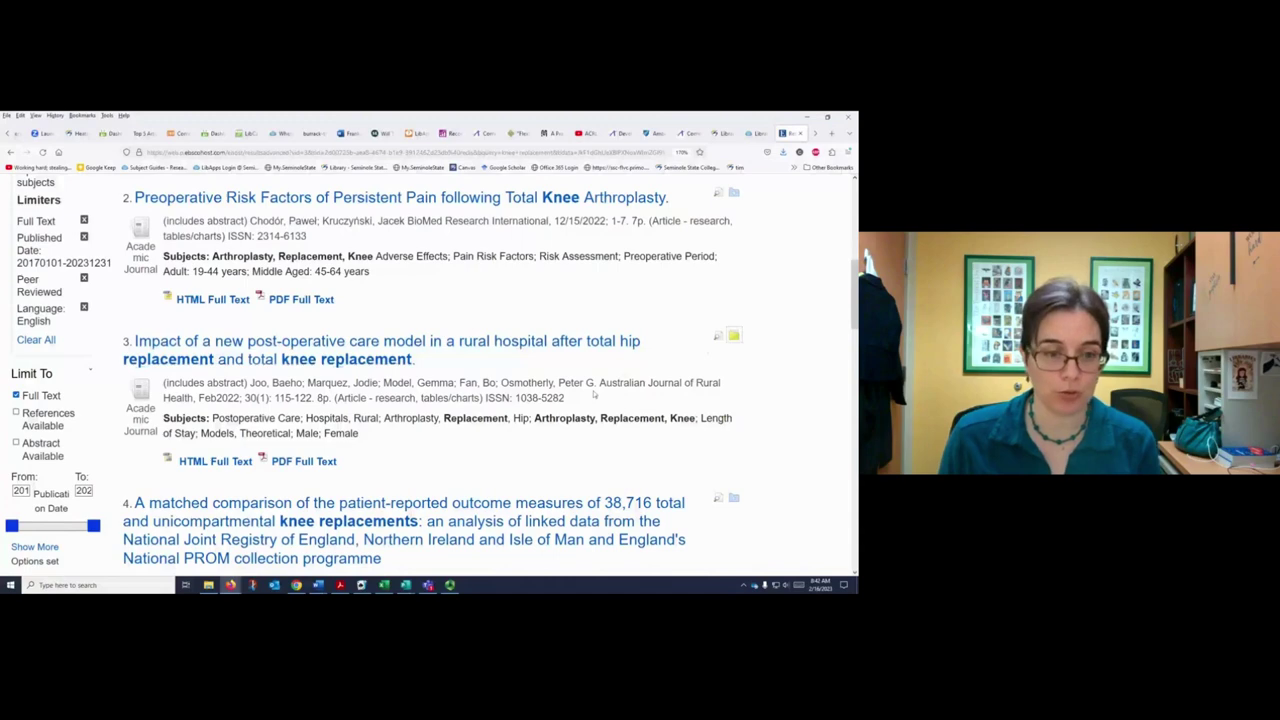
scroll(597, 395, down, 3)
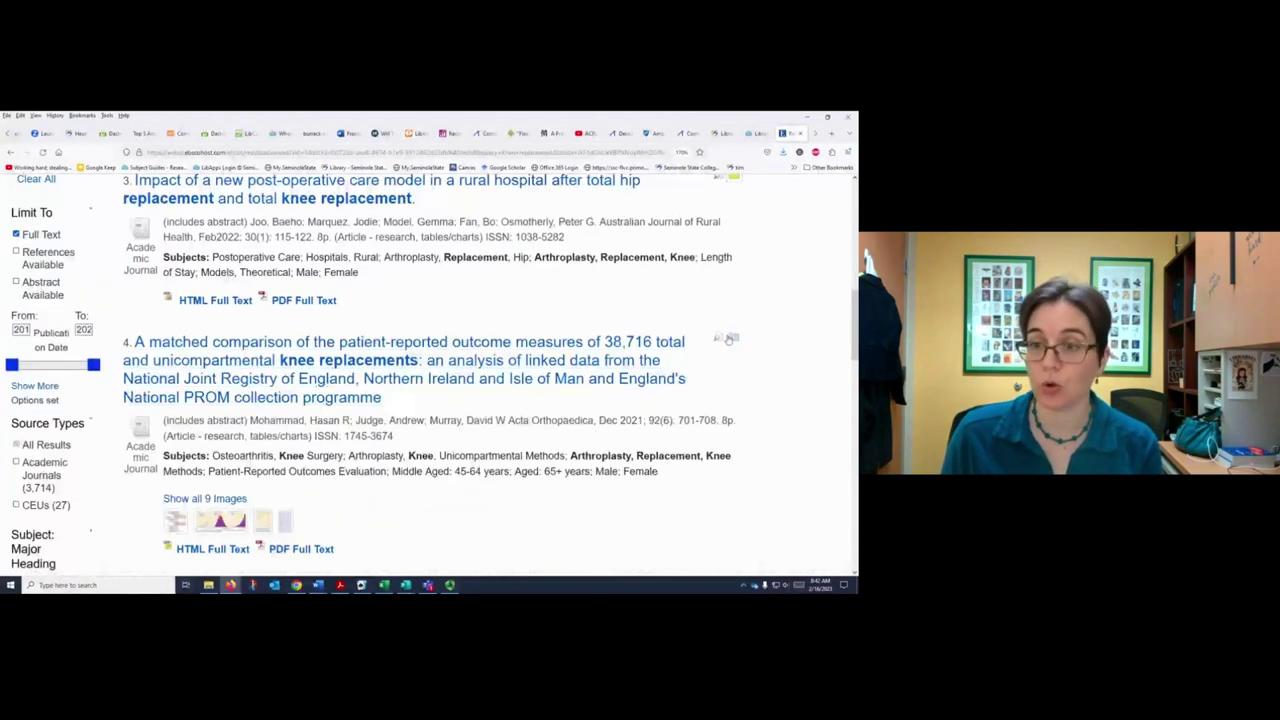
click(733, 340)
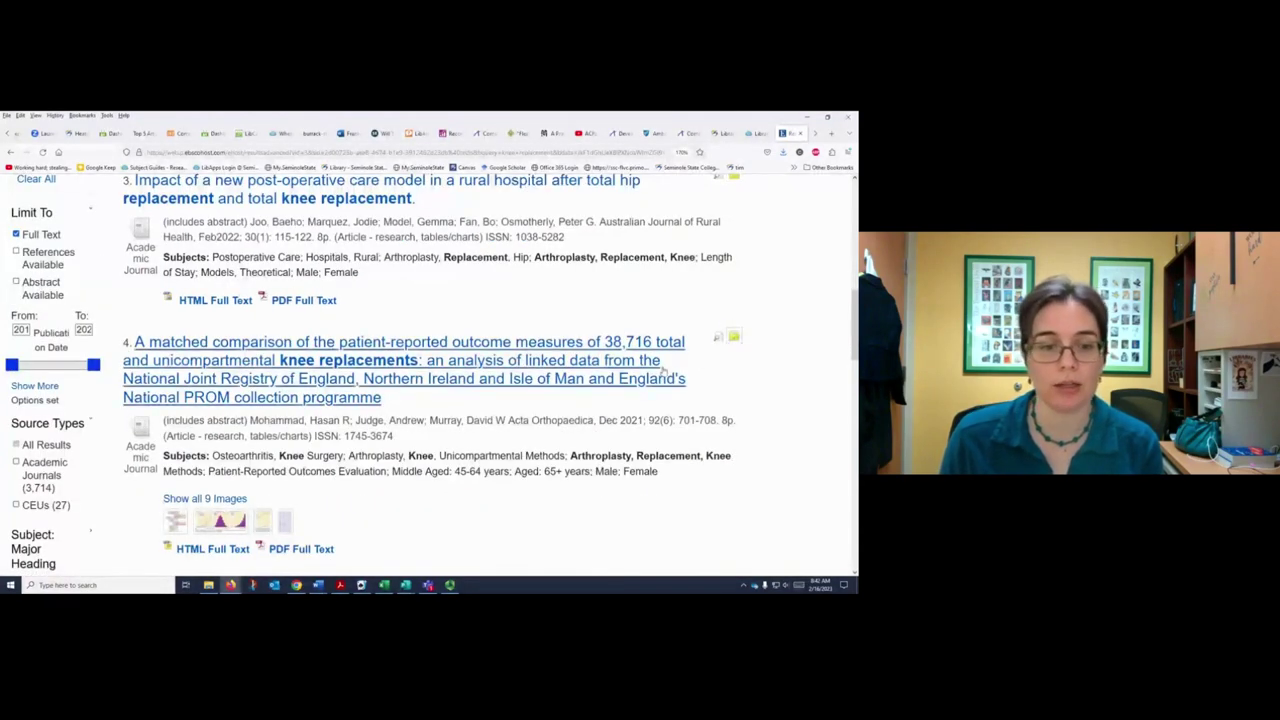
scroll(664, 374, down, 5)
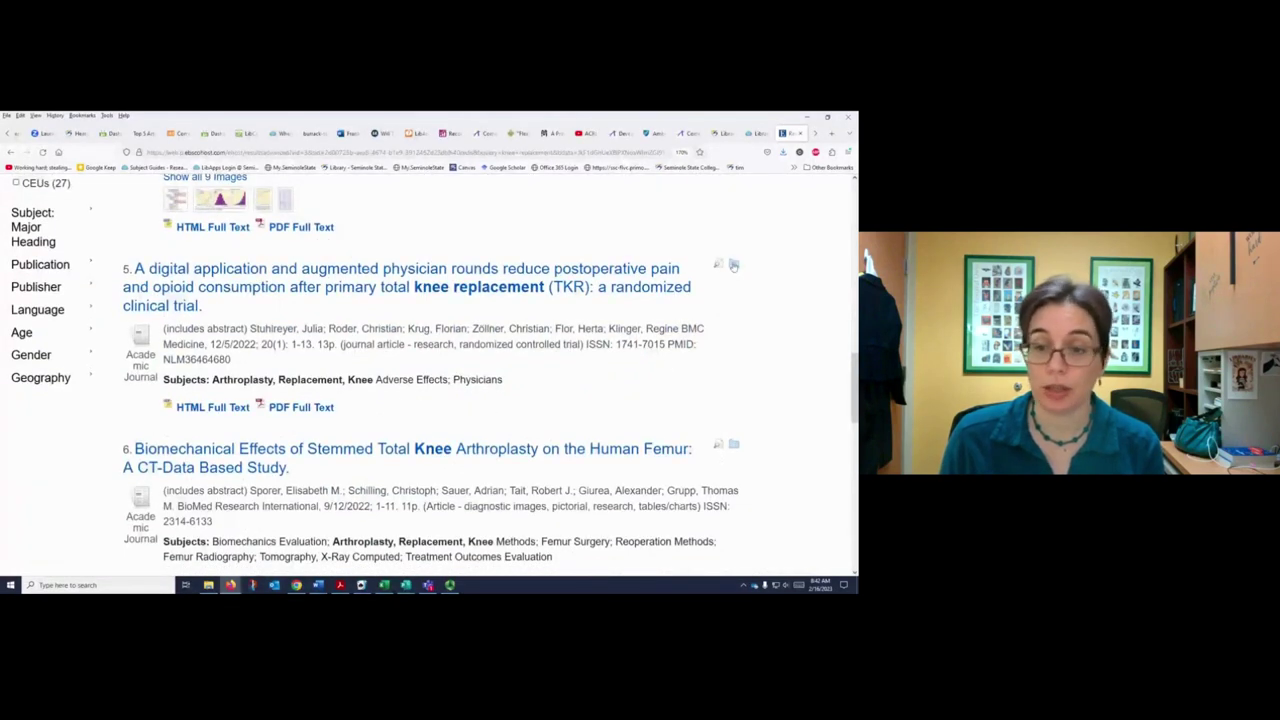
click(734, 266)
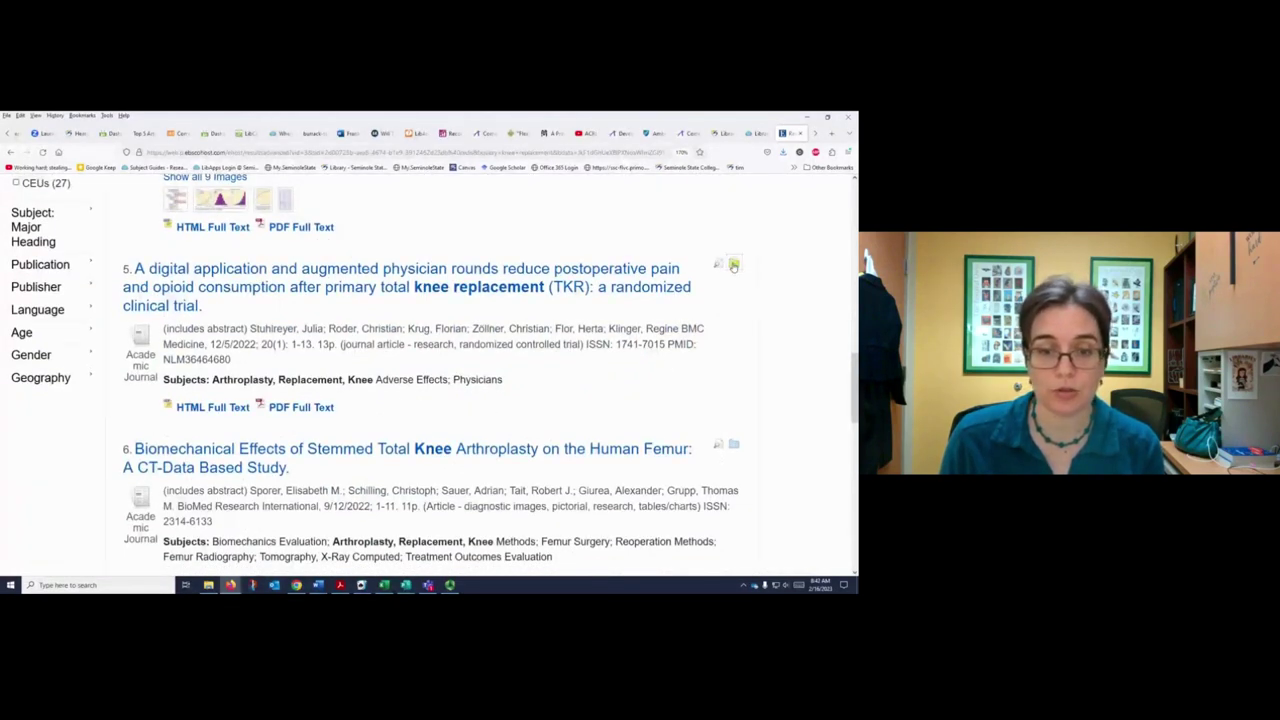
scroll(728, 300, down, 2)
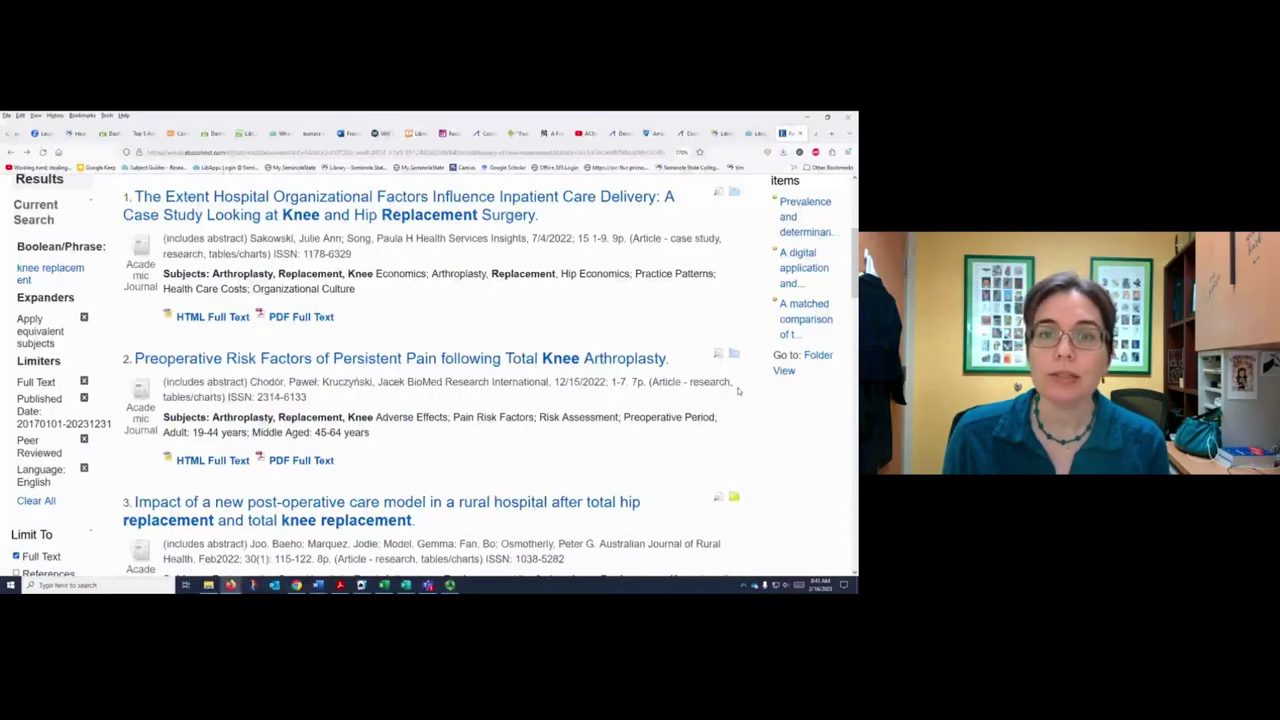
scroll(738, 391, up, 3)
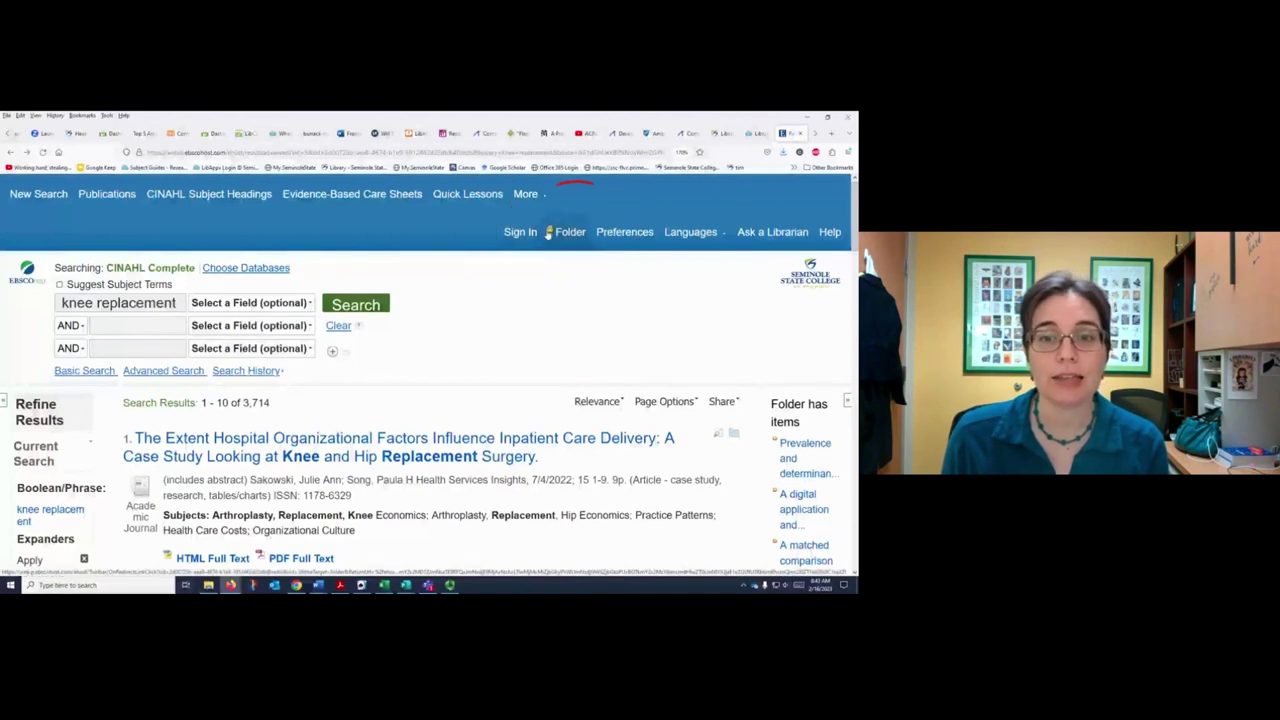
Step: In the Folder, check Select / deselect all for the saved articles and choose E-mail
click(565, 237)
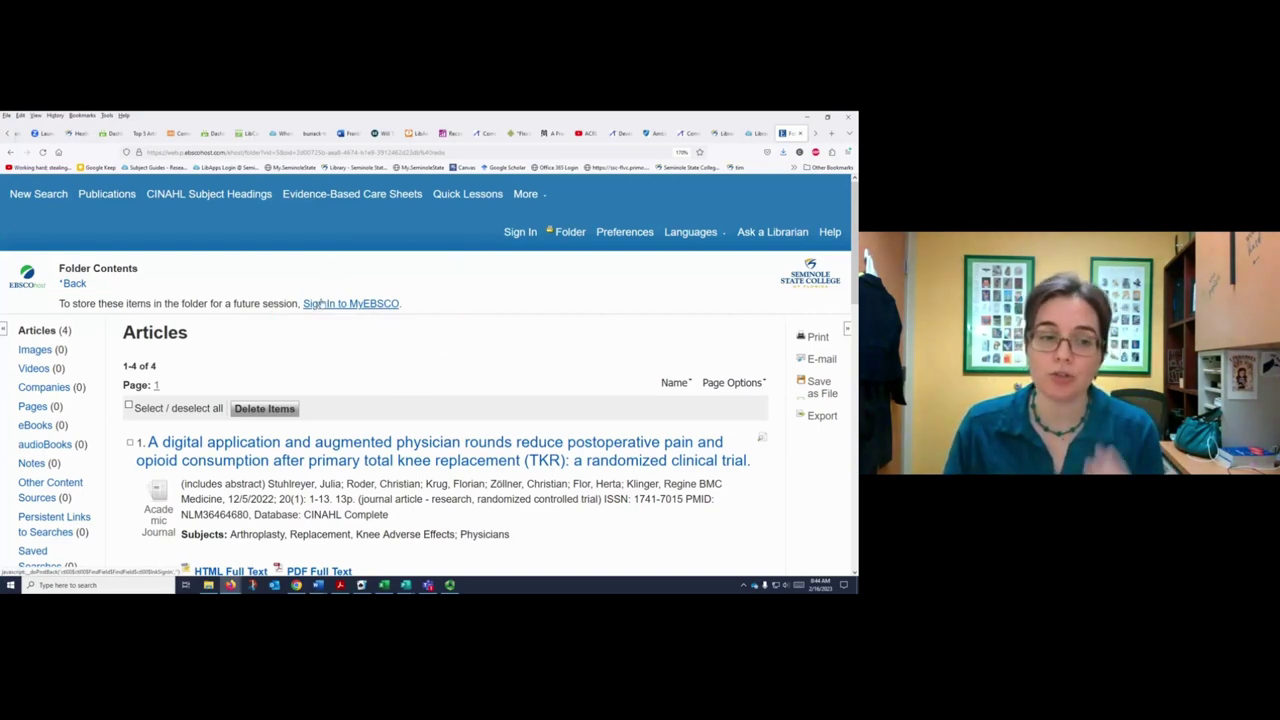
scroll(250, 348, down, 4)
scroll(391, 267, down, 7)
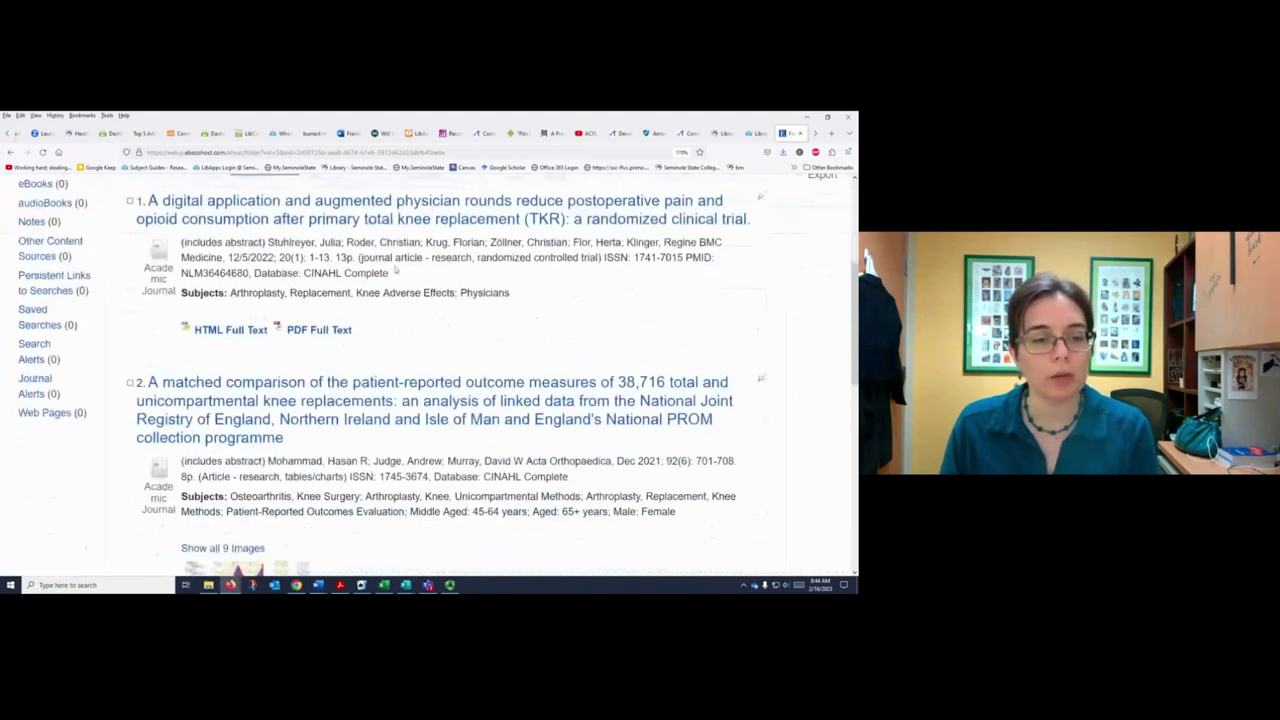
scroll(391, 267, down, 4)
scroll(391, 267, up, 3)
scroll(391, 267, up, 10)
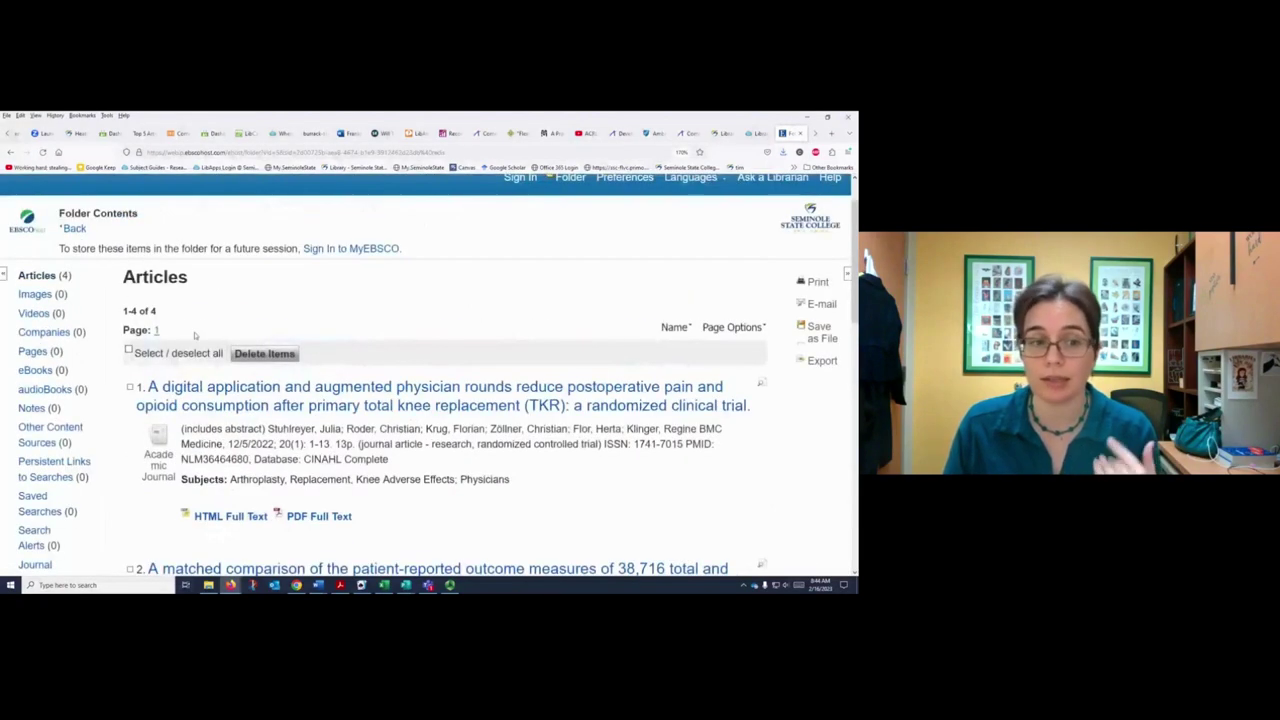
click(156, 354)
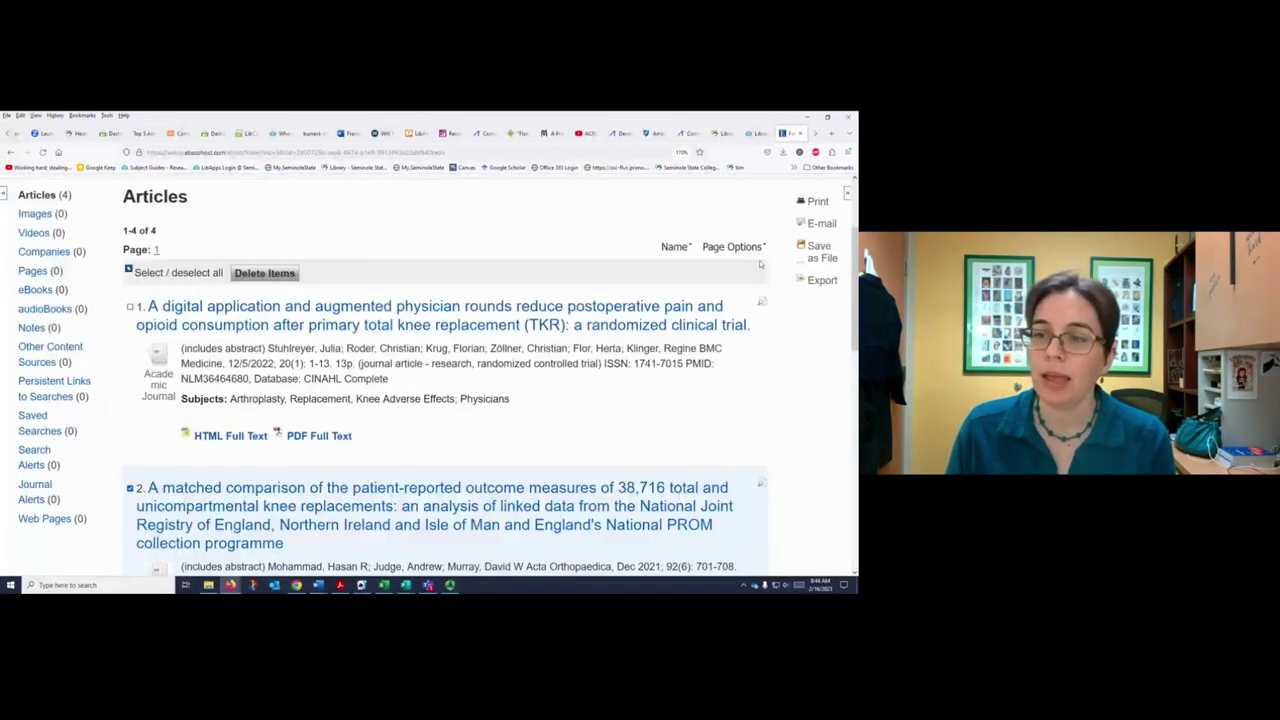
click(813, 225)
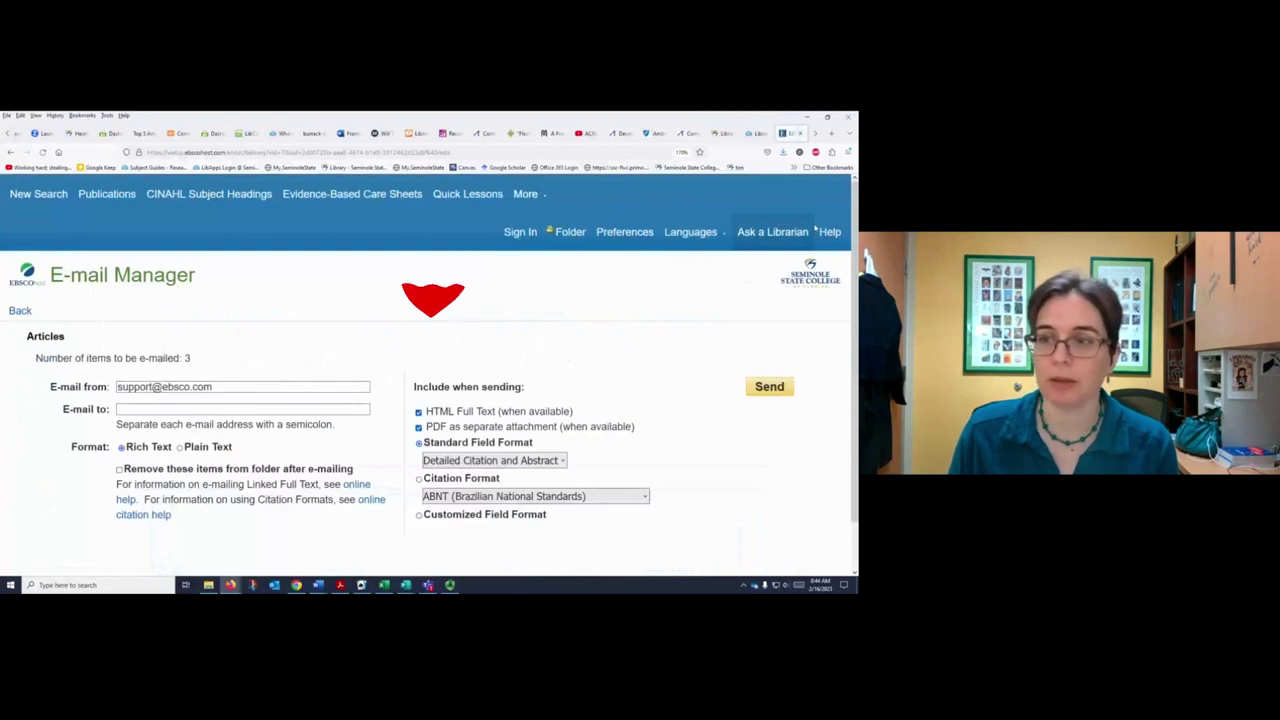
Step: Paste the recipient's e-mail address into E-mail to and send the selected articles
click(186, 410)
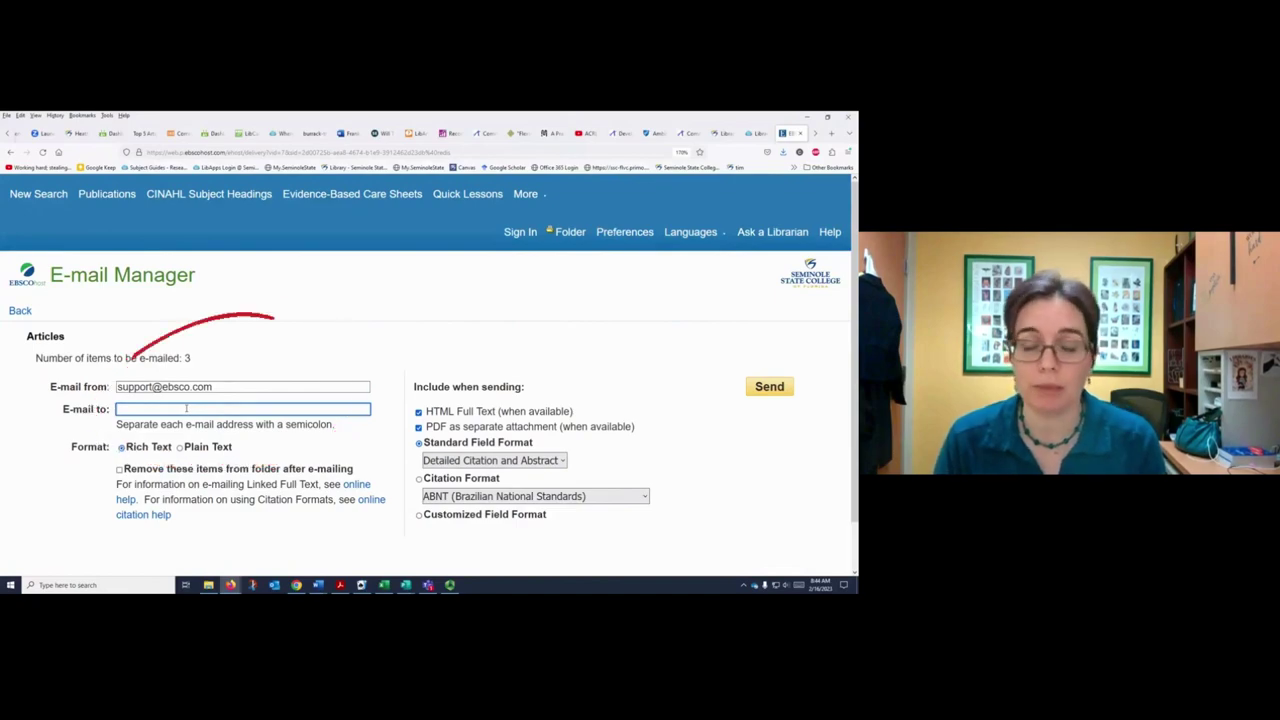
key(ctrl+v)
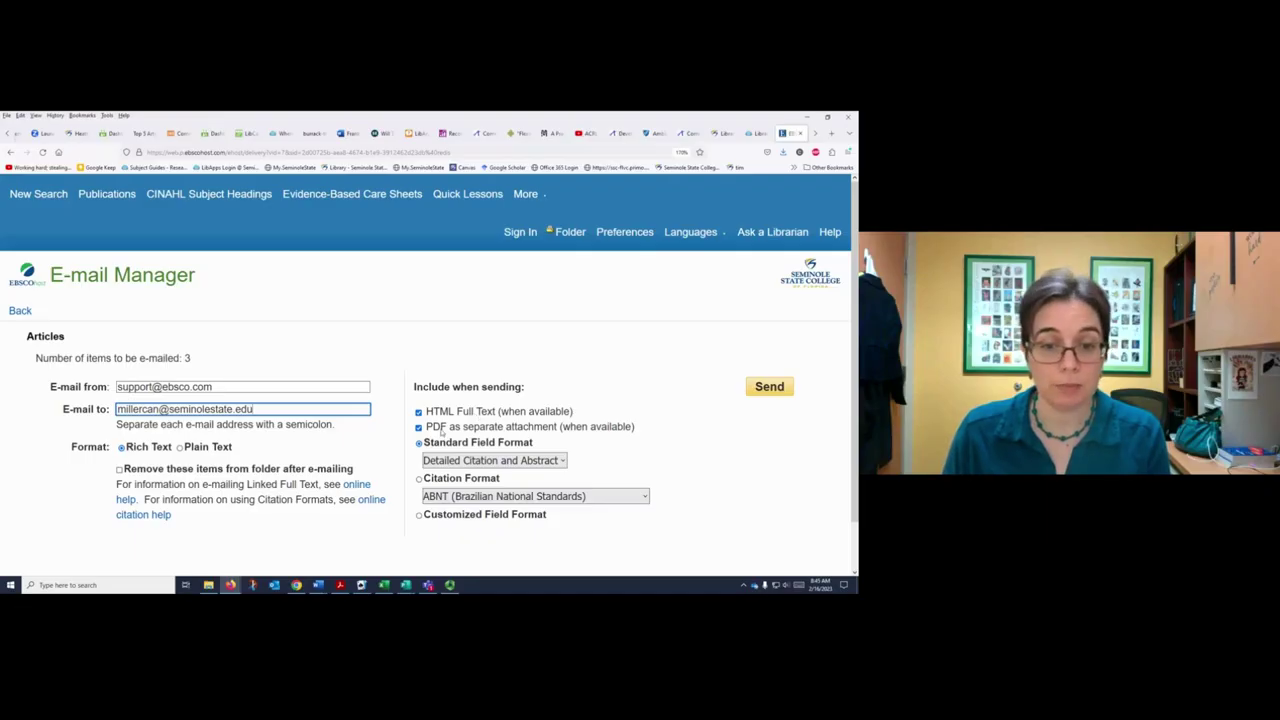
scroll(442, 432, down, 2)
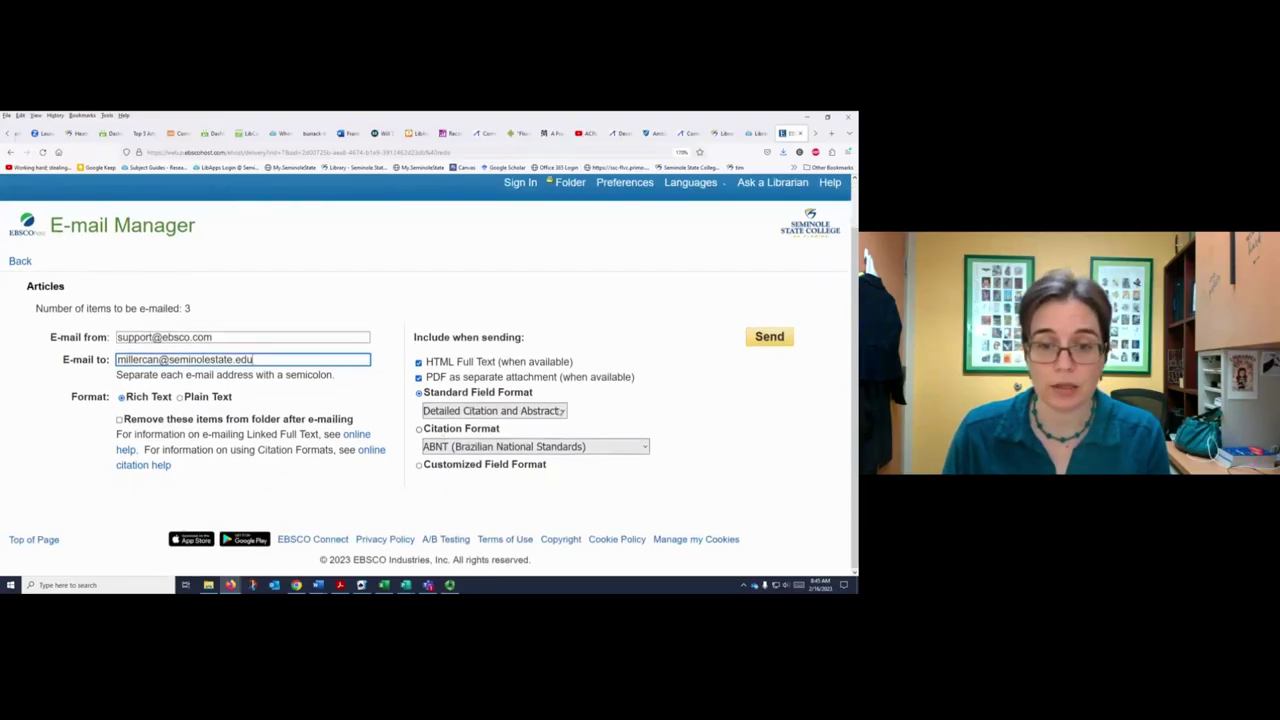
click(598, 405)
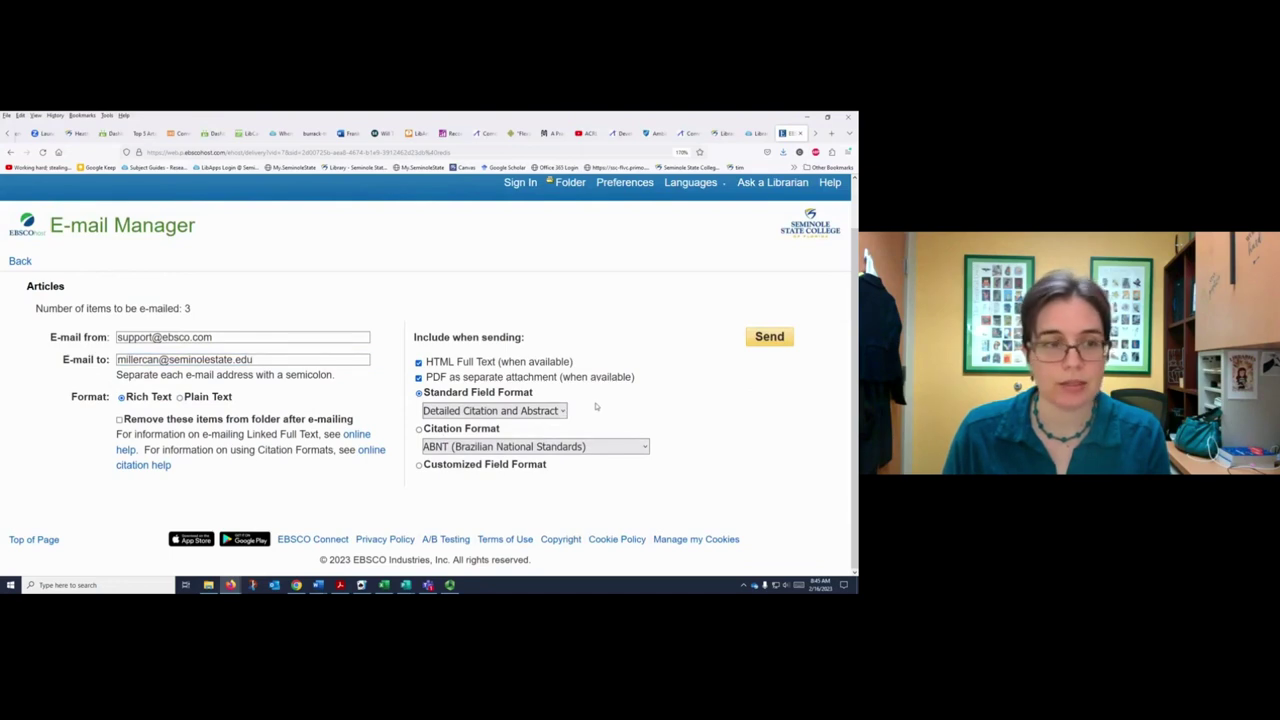
click(769, 337)
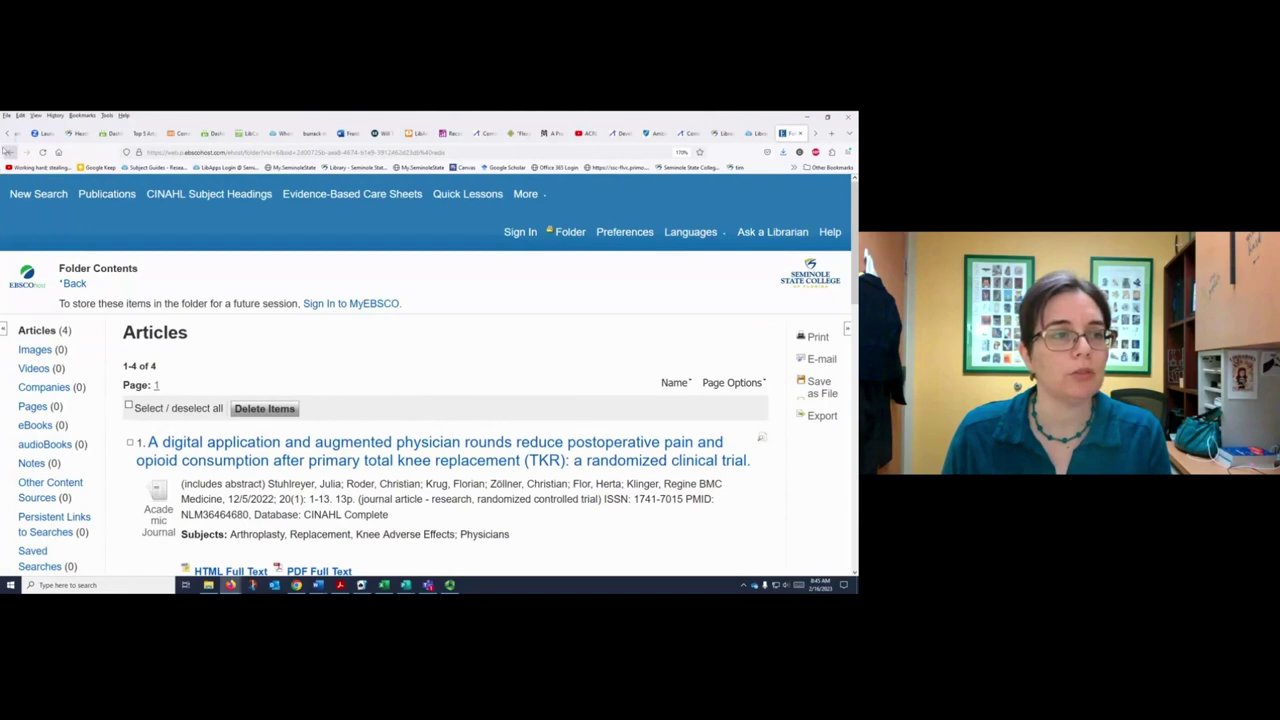
click(4, 131)
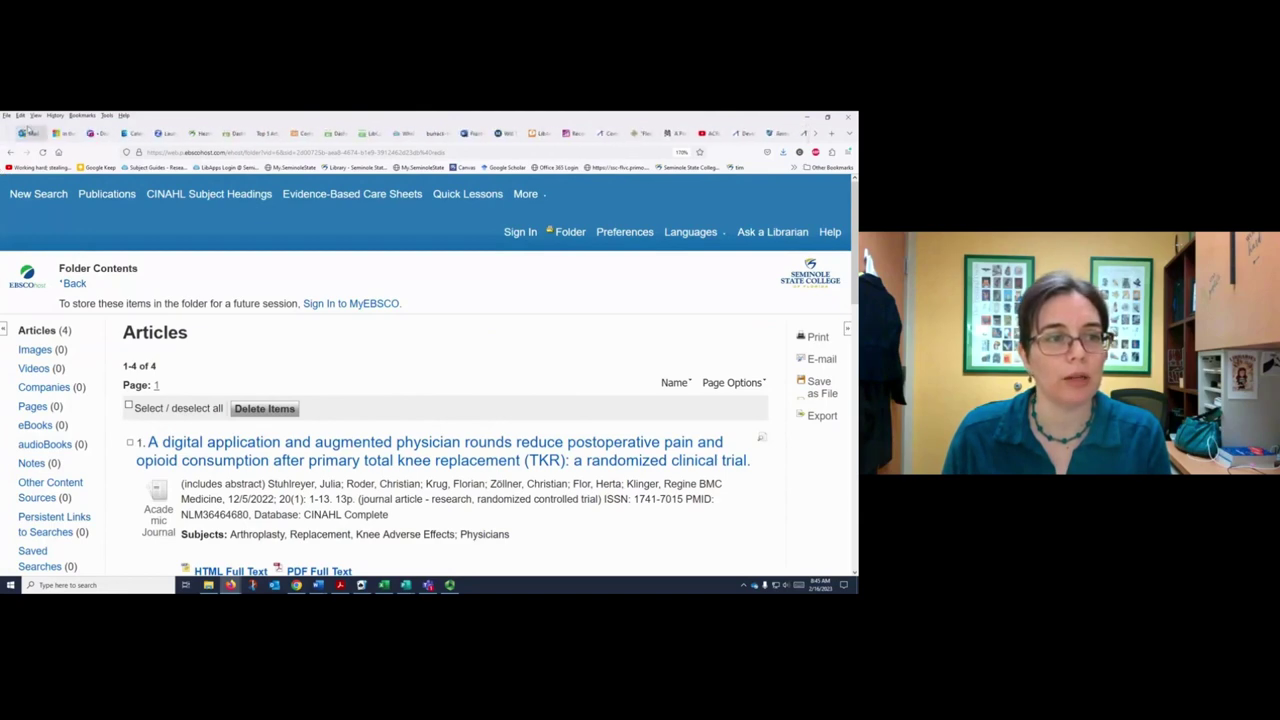
Step: In Outlook, open the EBSCOhost E-mail Result message and follow the article's persistent permalink
click(31, 132)
click(230, 456)
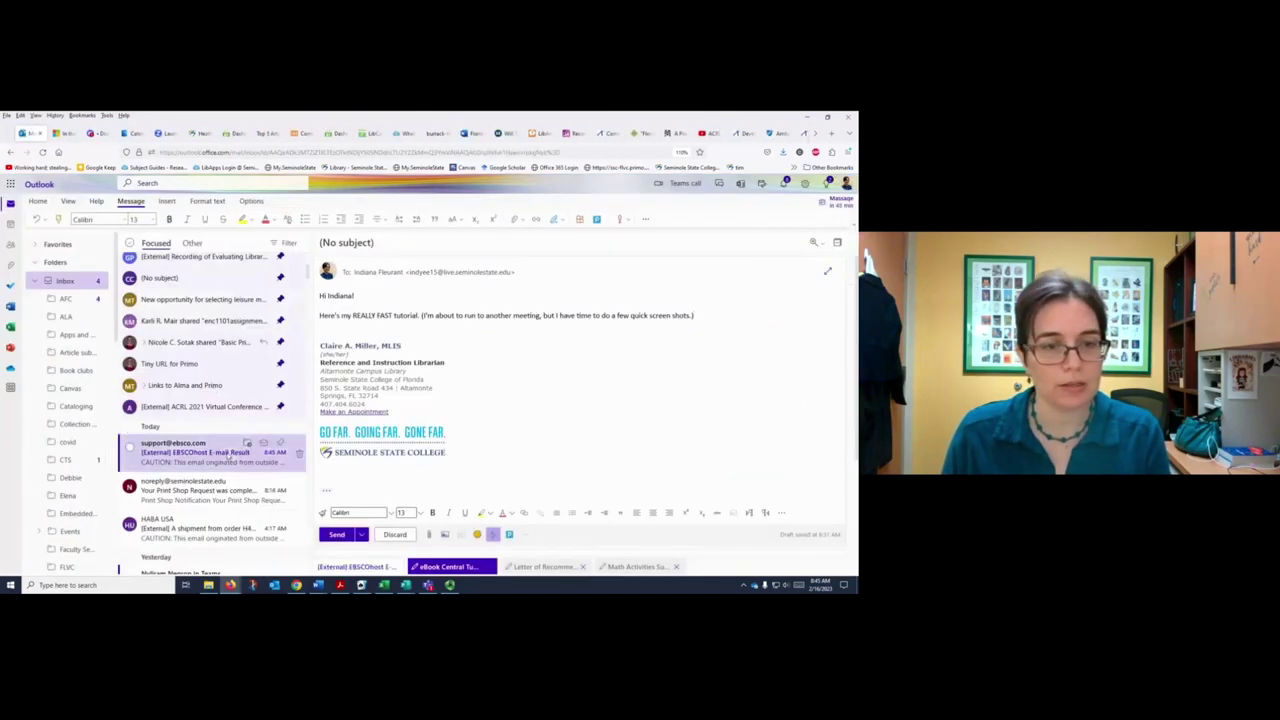
scroll(529, 276, down, 5)
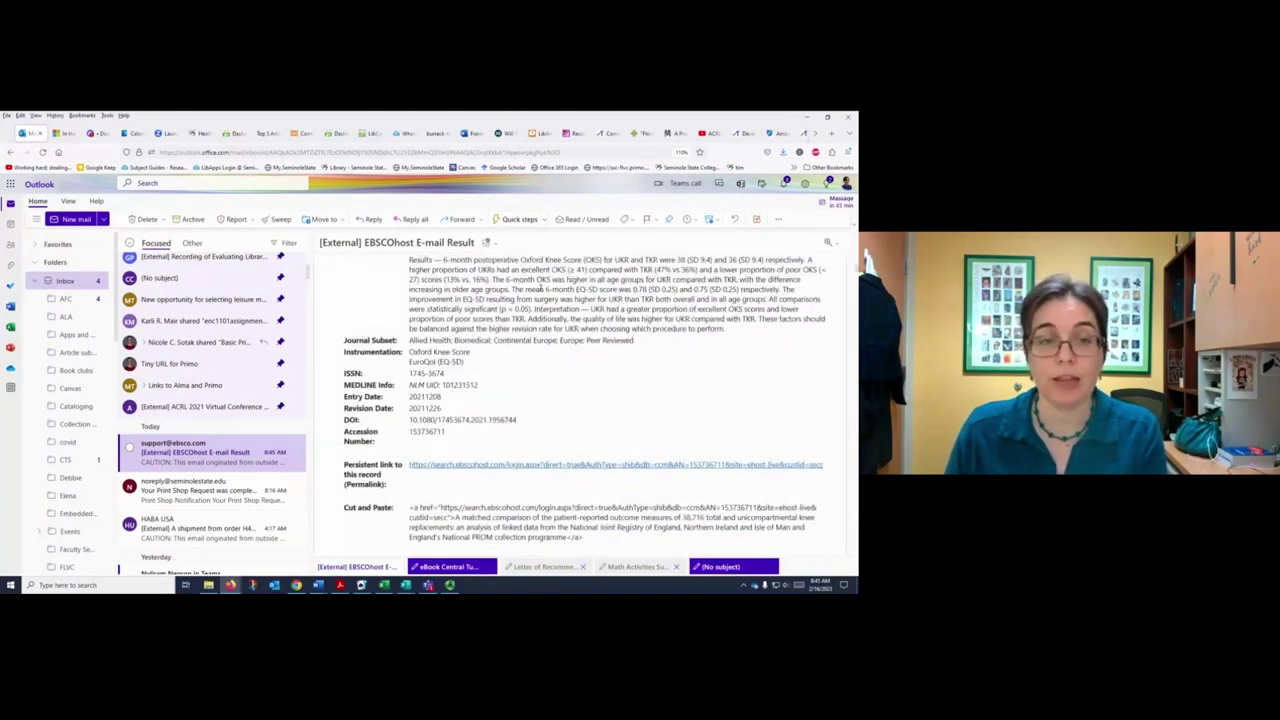
scroll(541, 288, down, 1)
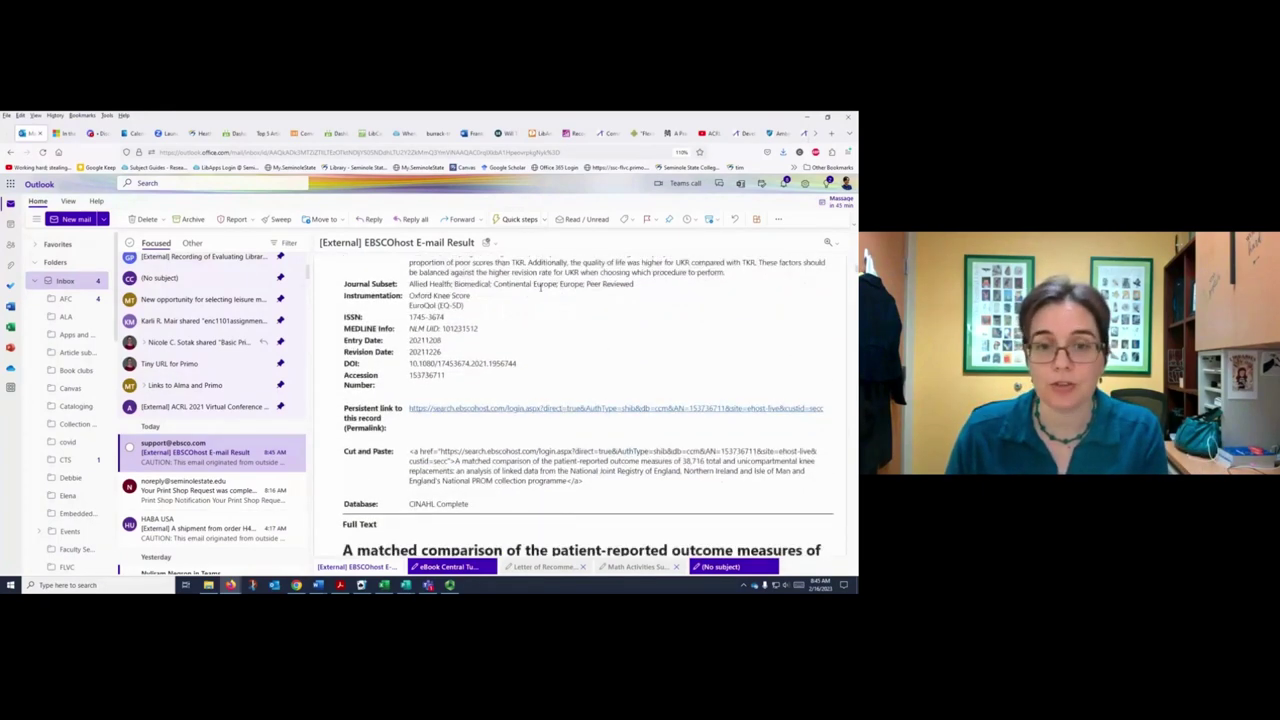
click(425, 410)
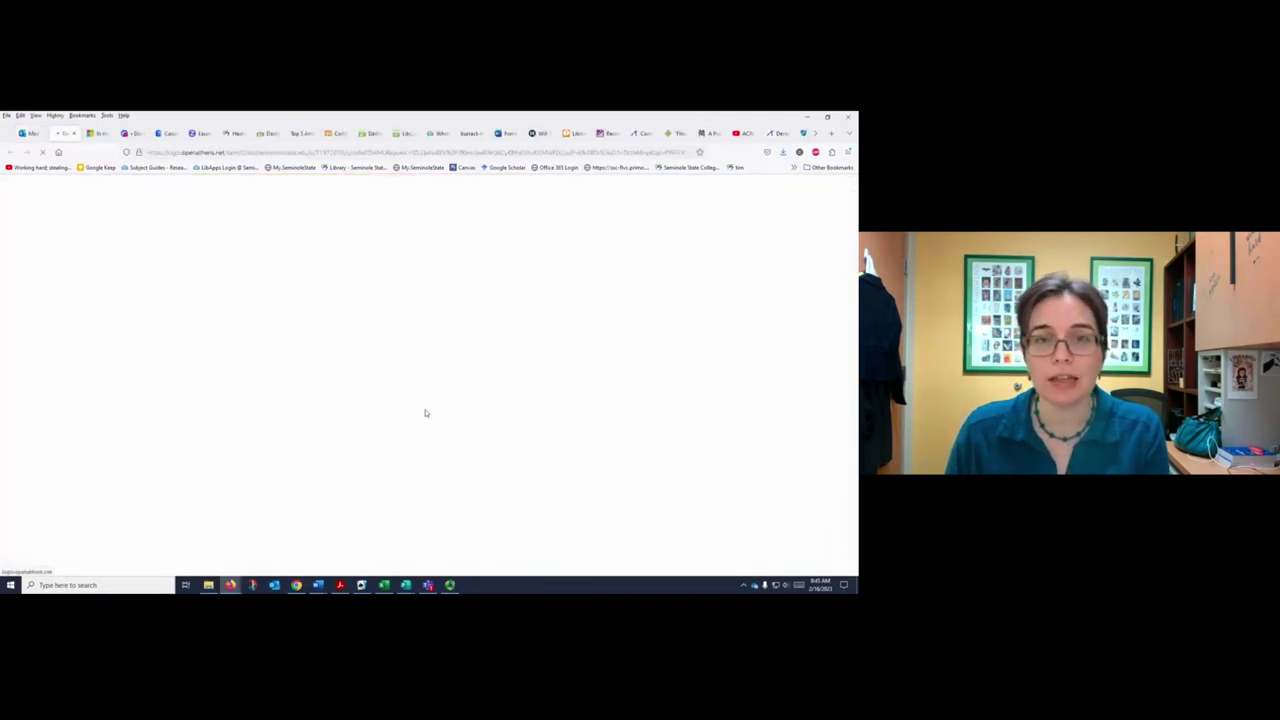